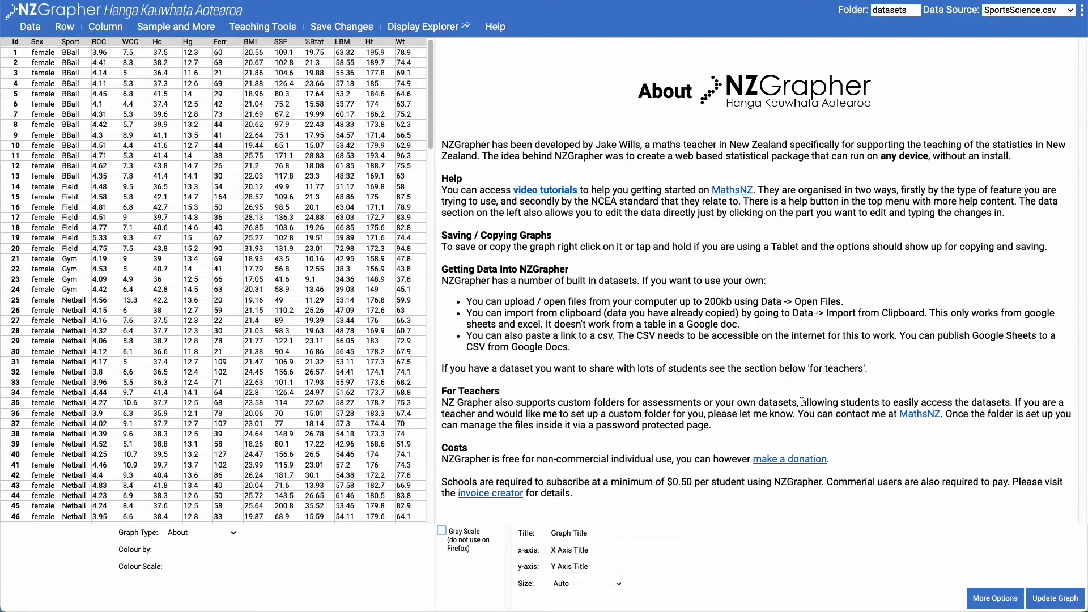
Set the graph type to Scatter Graph.
click(213, 536)
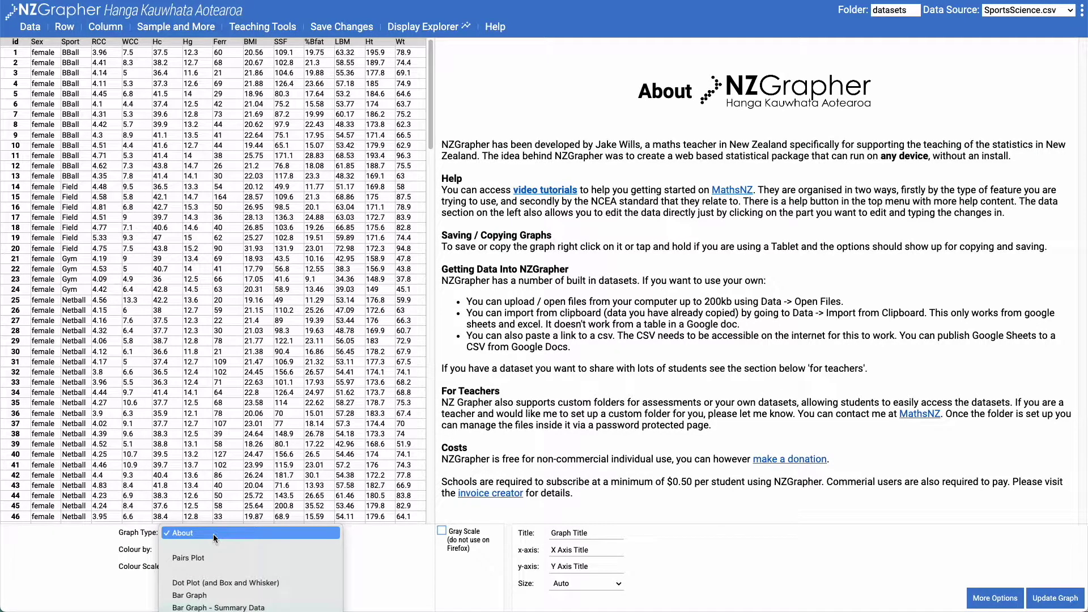
click(213, 521)
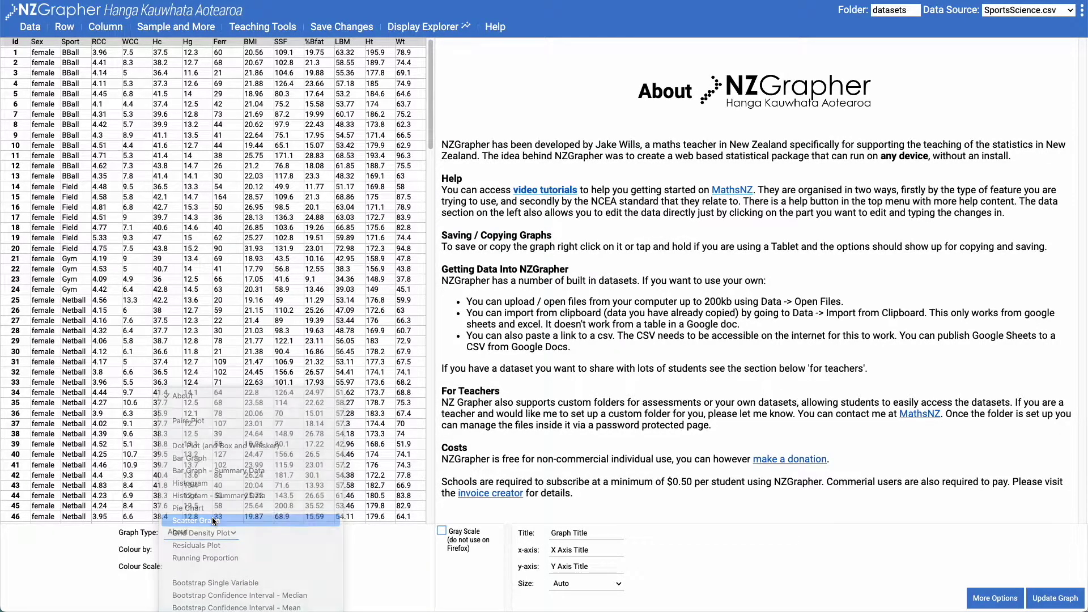
key(alt+Tab)
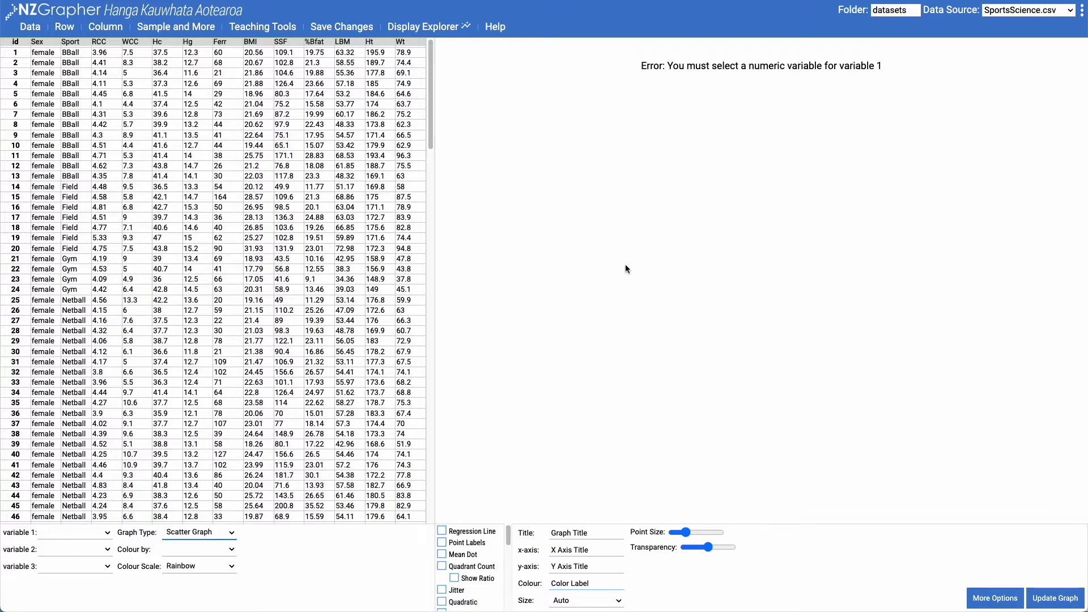
Choose Ht as the first variable and Wt as the second variable.
click(83, 534)
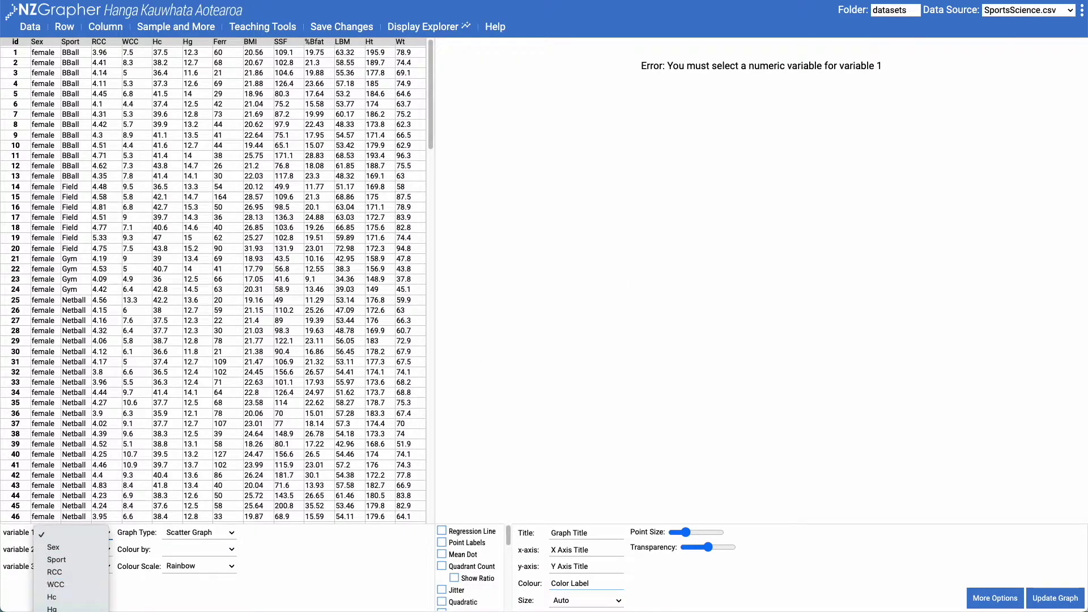
text(ht)
key(Return)
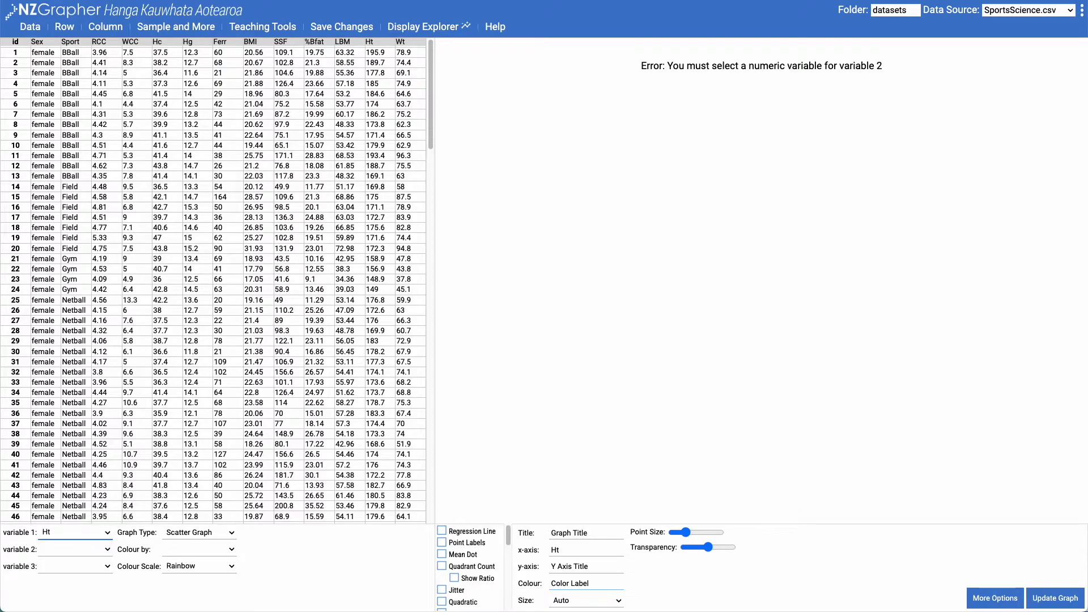
click(54, 551)
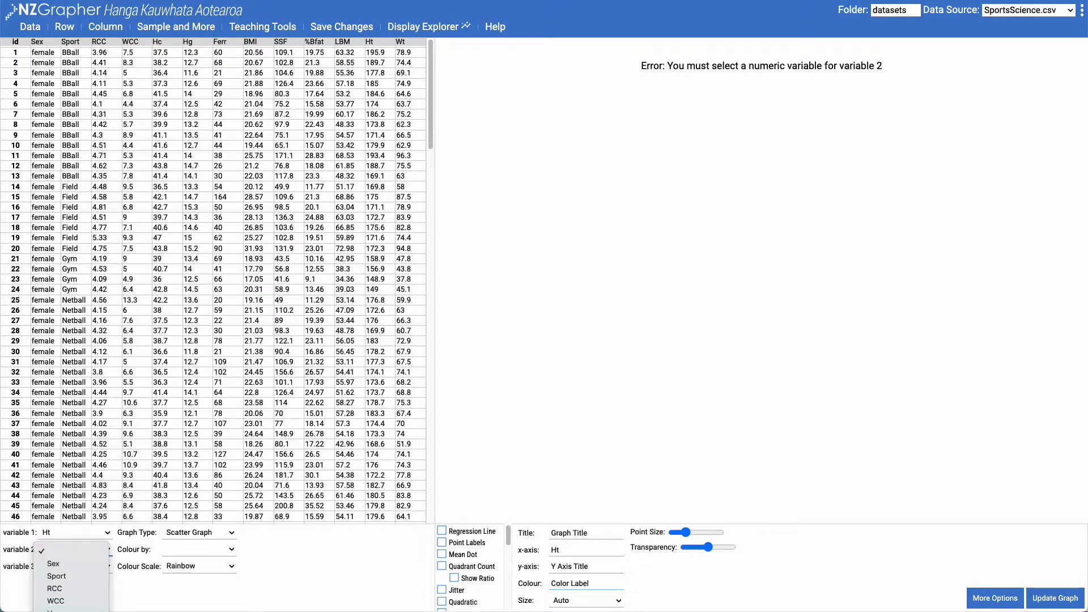
text(wt)
key(Return)
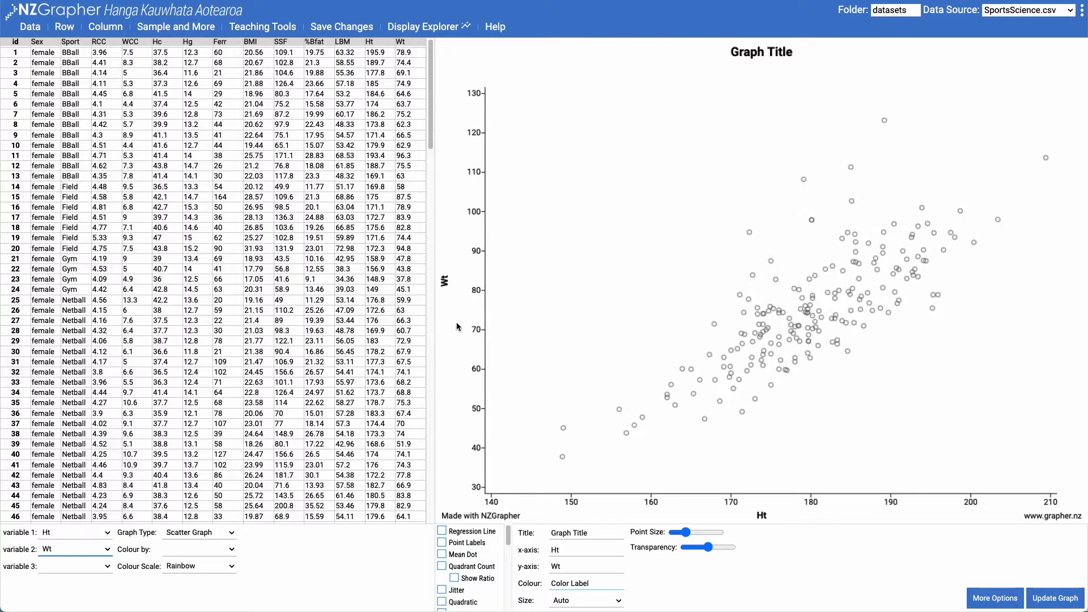
Enter the title 'Height vs Weight of Athletes', x-label 'Height (cm)', y-label 'Weight (kg)', and update the graph.
click(572, 550)
drag(592, 533, 543, 532)
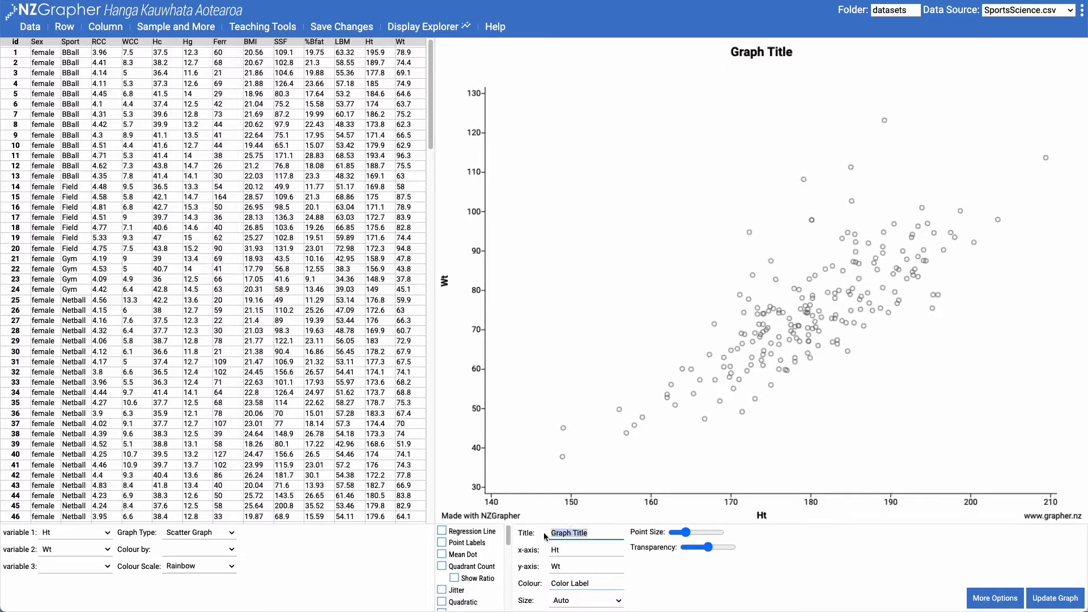
text(Height vs )
text(Weight of A)
text(thletes)
key(Tab)
text(Height (cm))
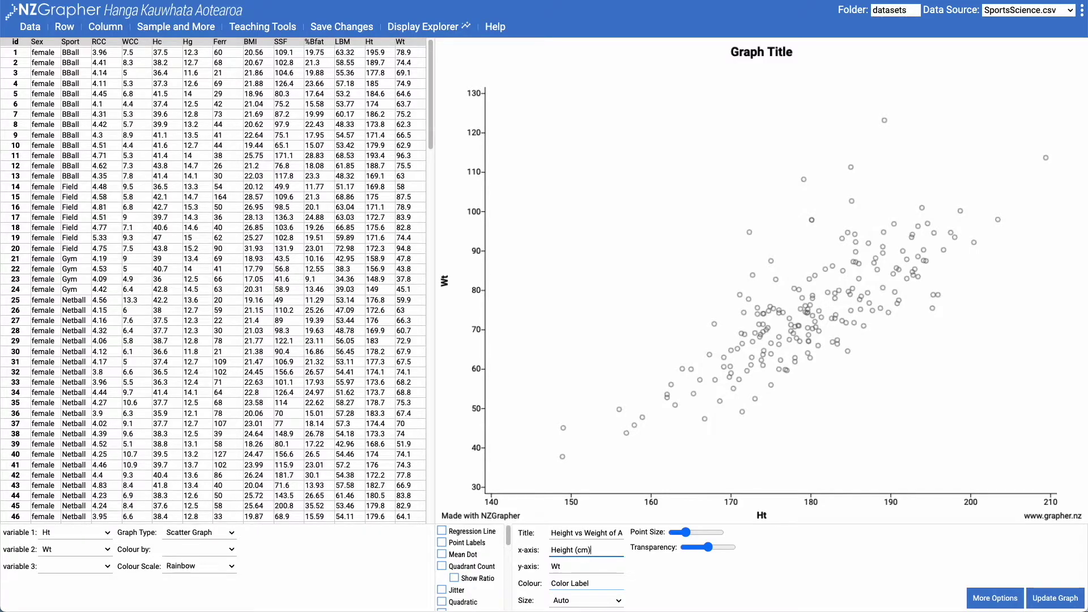
key(Tab)
text(Weight (kg))
click(1049, 599)
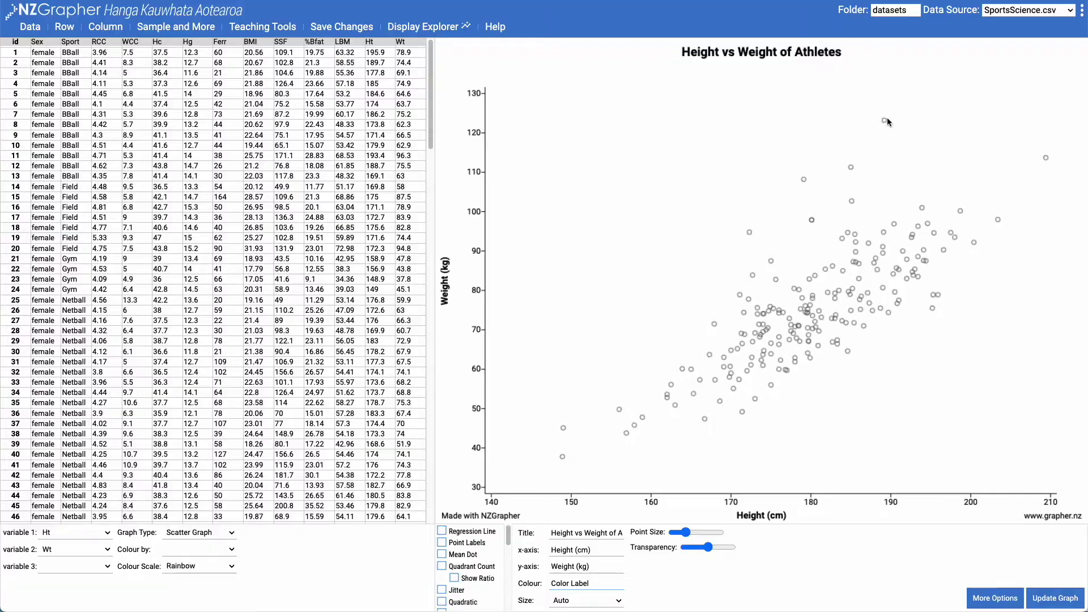
mouse_move(885, 121)
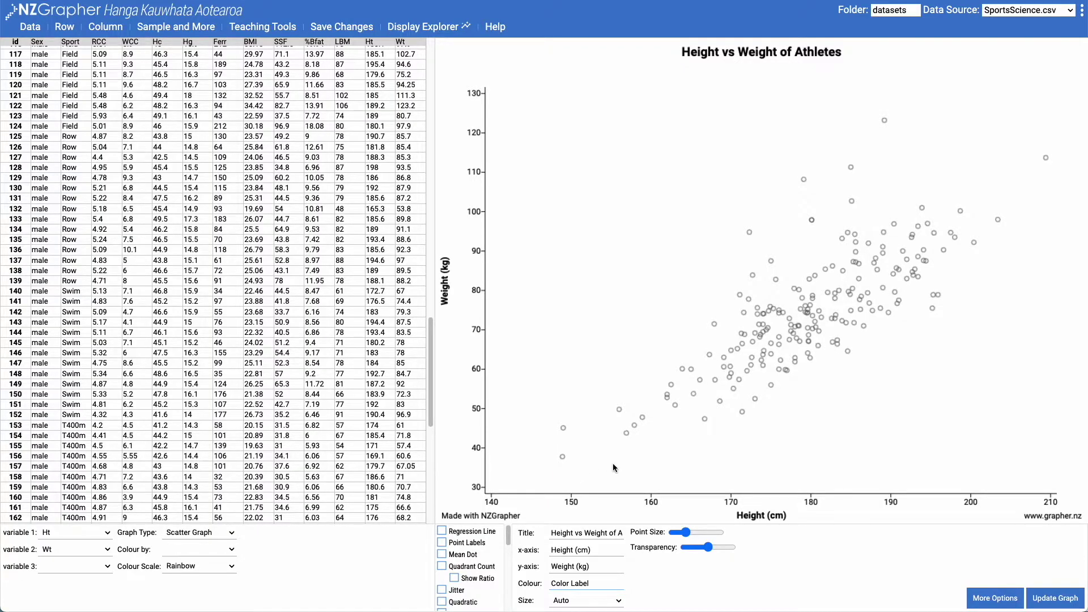
mouse_move(1046, 158)
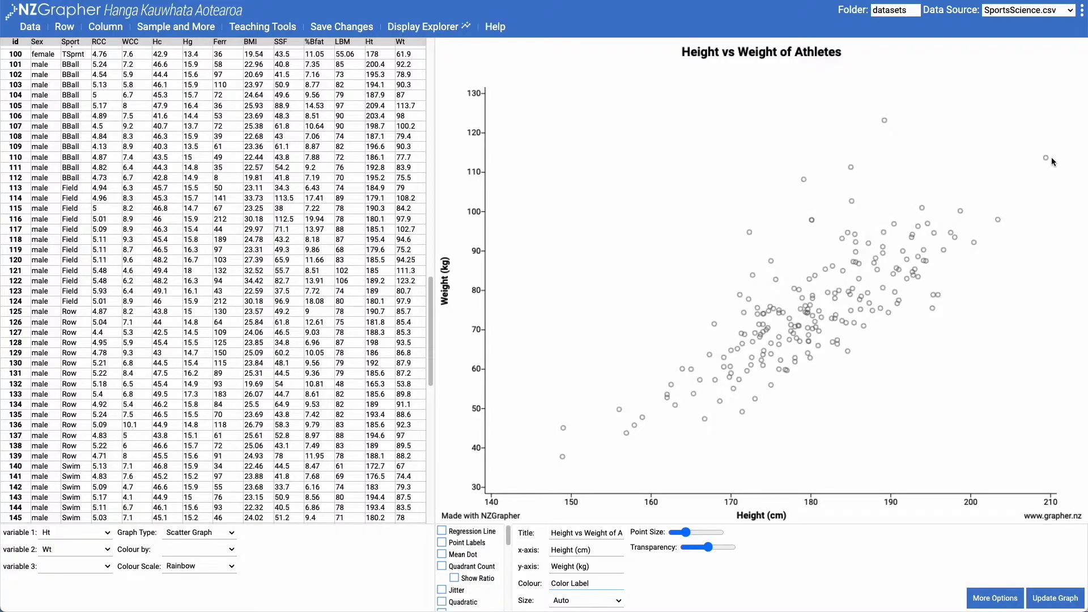
click(444, 556)
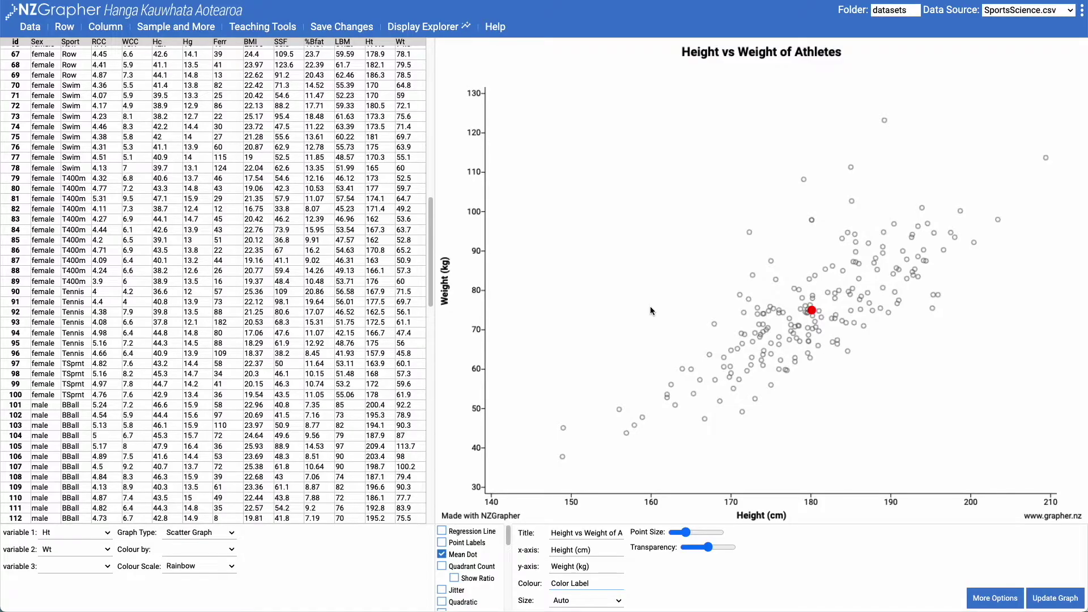
Turn on Mean Dot so a red dot marks about 180 cm, 75 kg.
drag(508, 538, 508, 578)
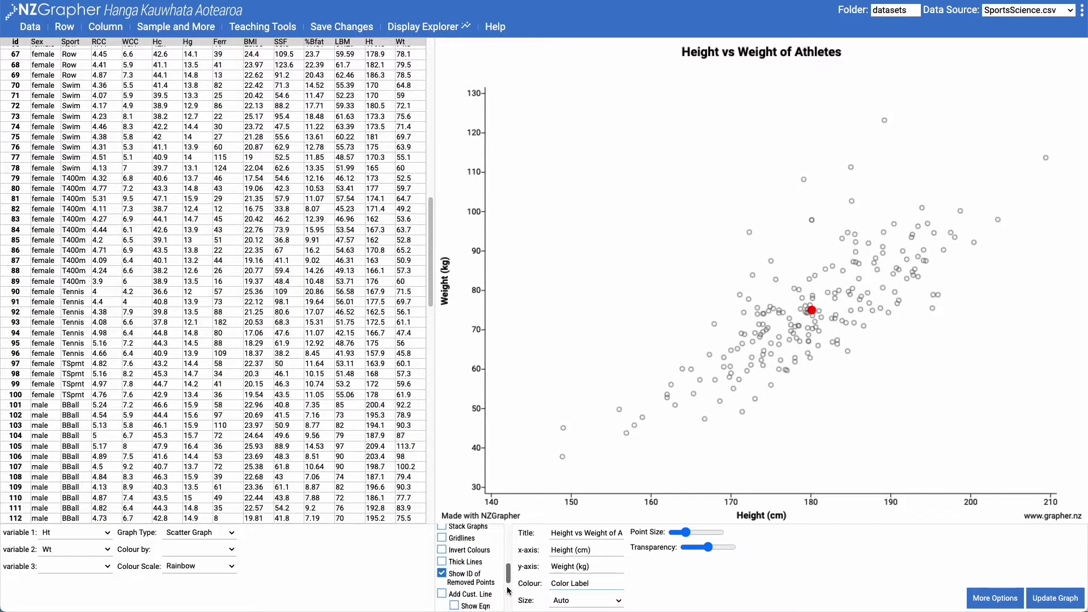
Add a custom line running from about 152 cm, 40 kg to 206 cm, 108 kg.
click(446, 592)
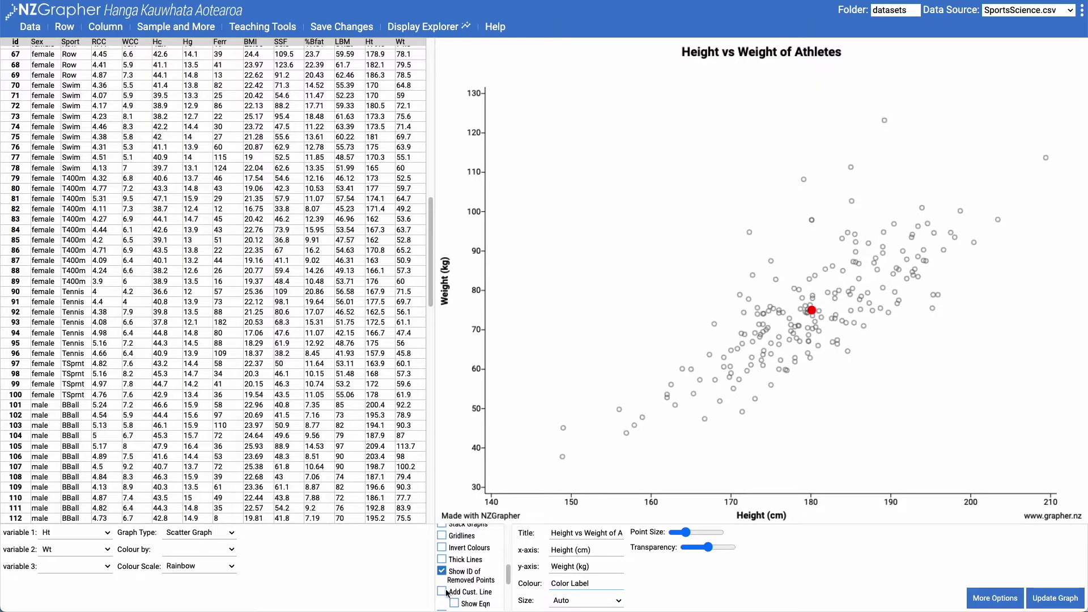
drag(564, 104, 1004, 171)
drag(501, 166, 573, 456)
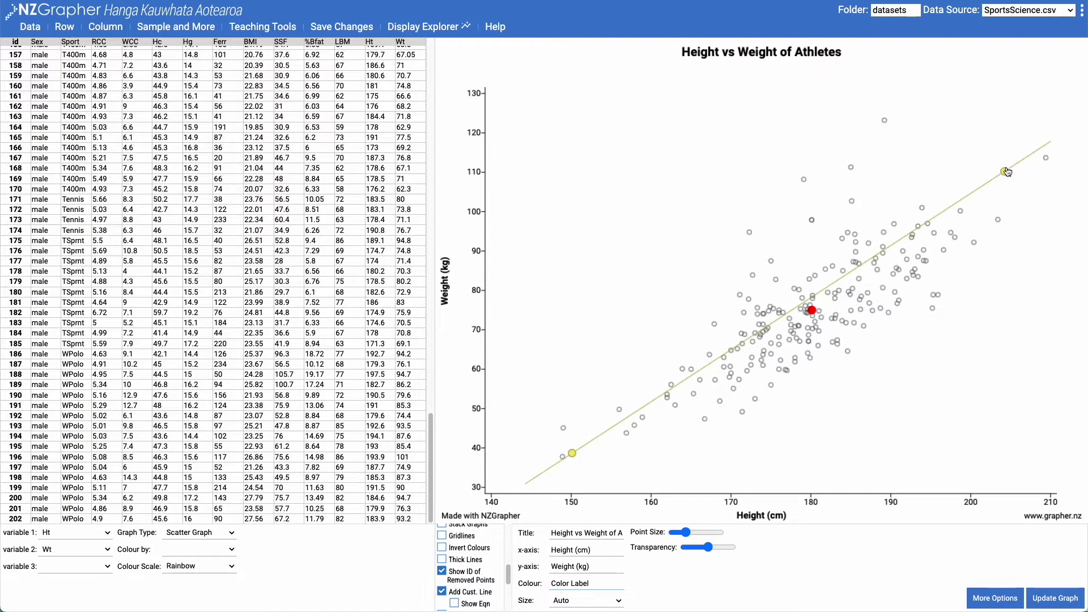
drag(1006, 165, 1008, 168)
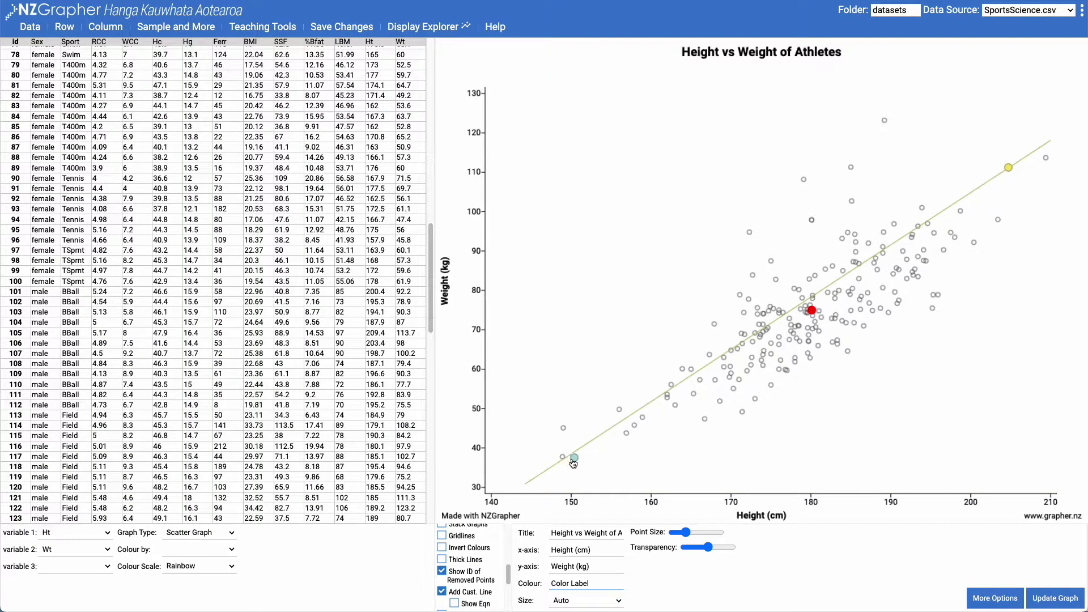
mouse_move(572, 454)
mouse_down()
mouse_move(579, 472)
mouse_move(599, 470)
mouse_move(587, 451)
mouse_up()
drag(1008, 168, 1023, 180)
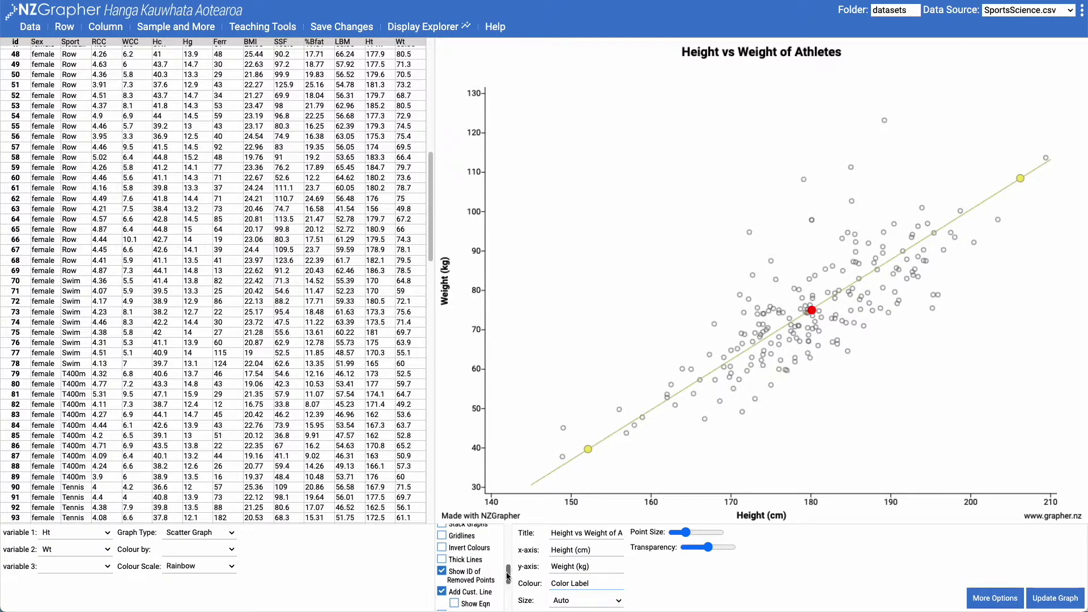
drag(508, 575, 512, 531)
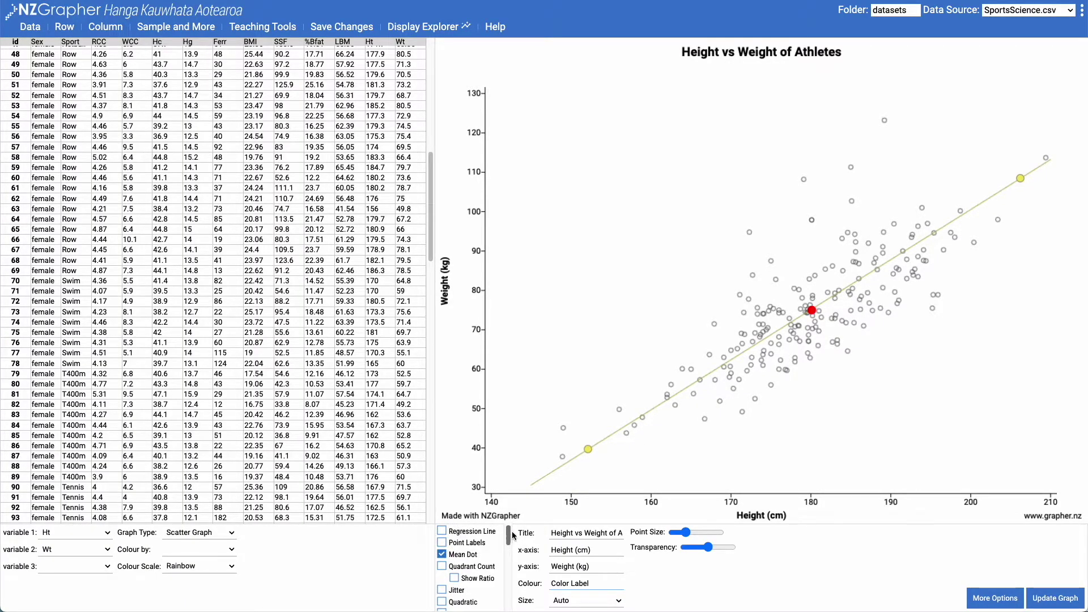
Show quadrant counts 75, 18, 87, 22 and the quadrant ratio 0.604.
click(442, 565)
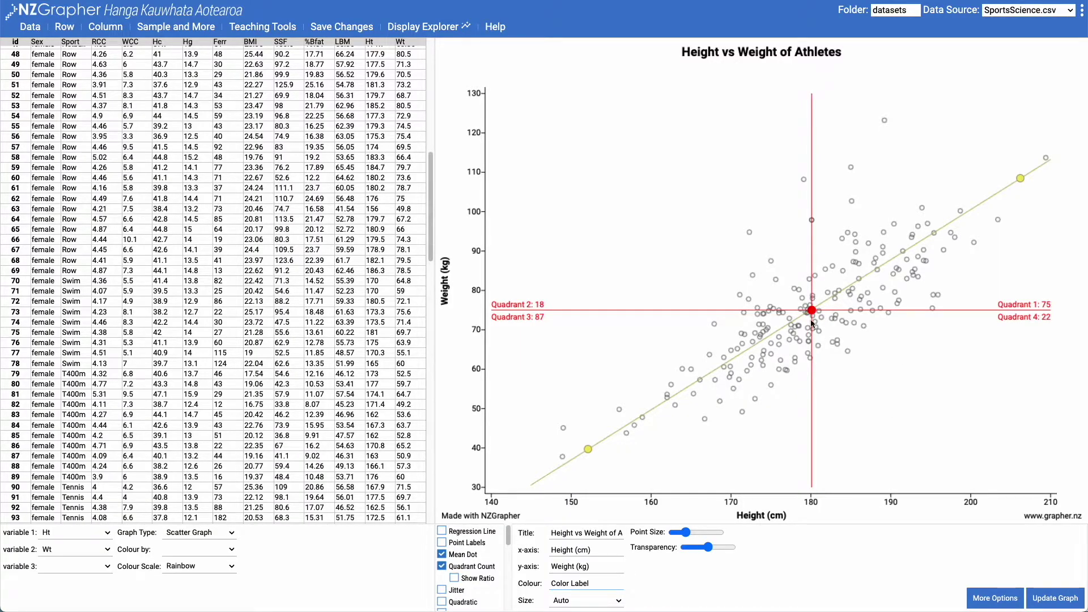
scroll(872, 396, down, 2)
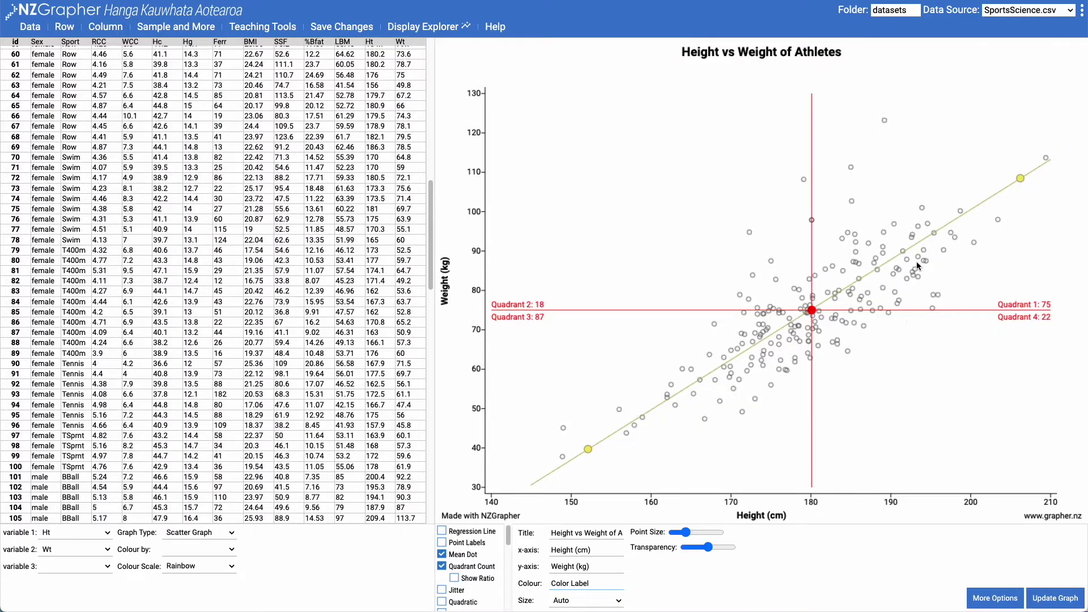
scroll(216, 283, down, 12)
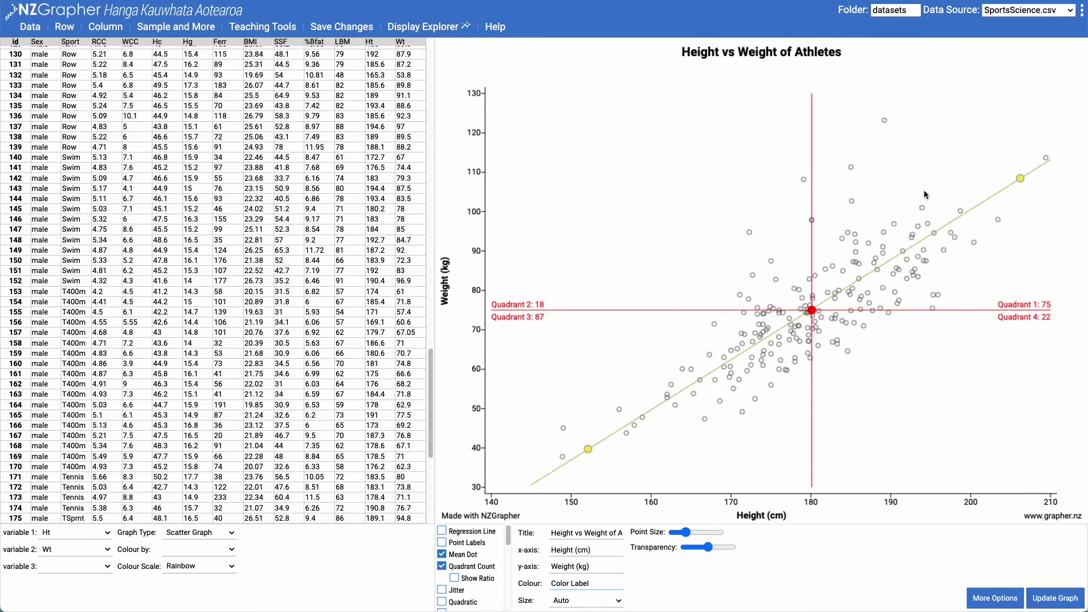
click(454, 578)
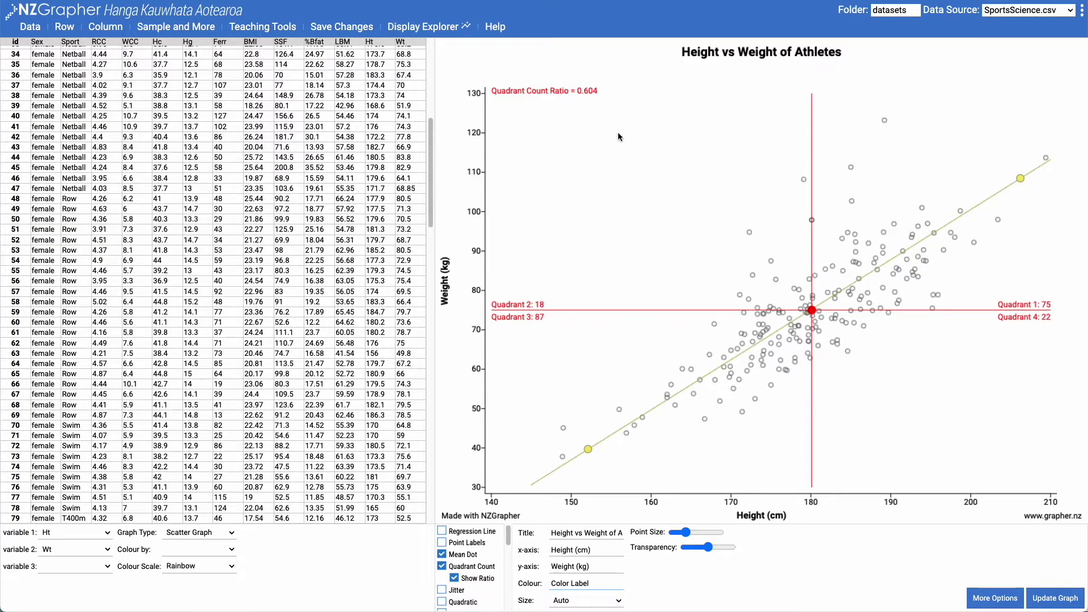
Copy the scatter graph image with the browser's Copy Image command.
right_click(601, 164)
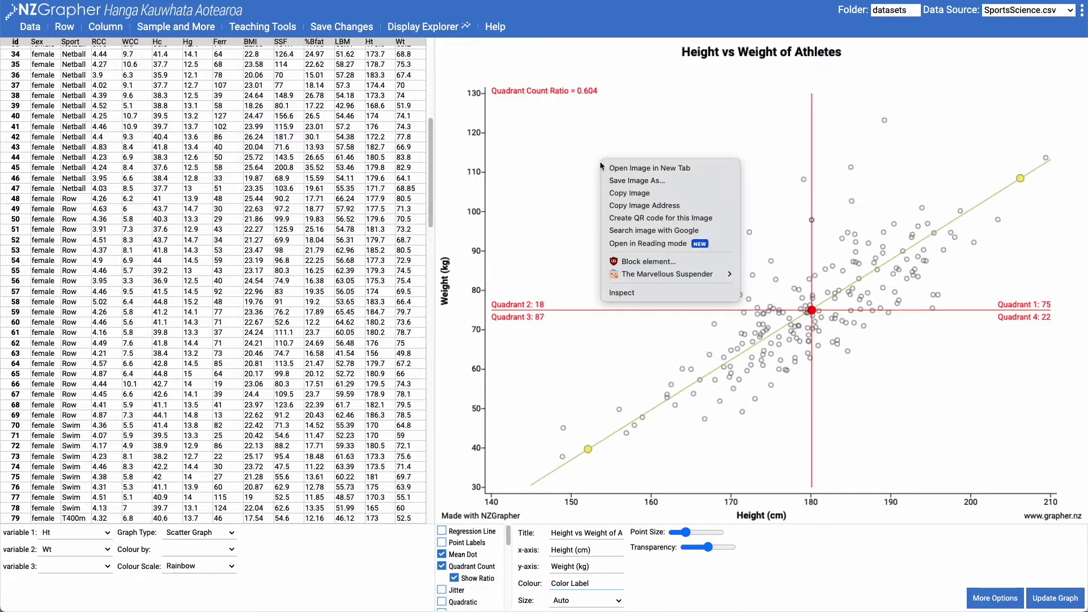
click(639, 193)
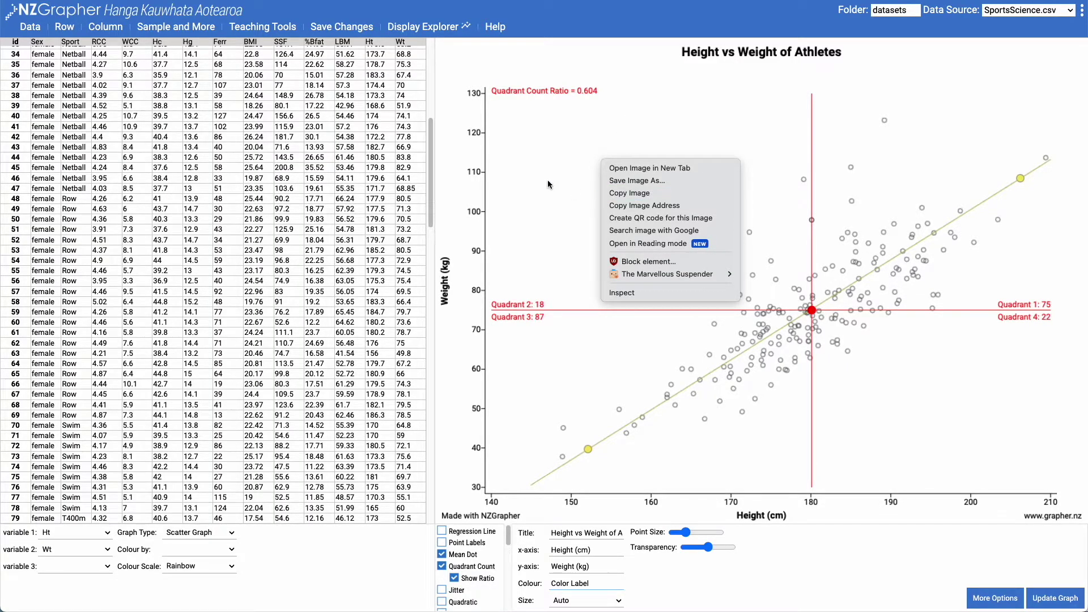